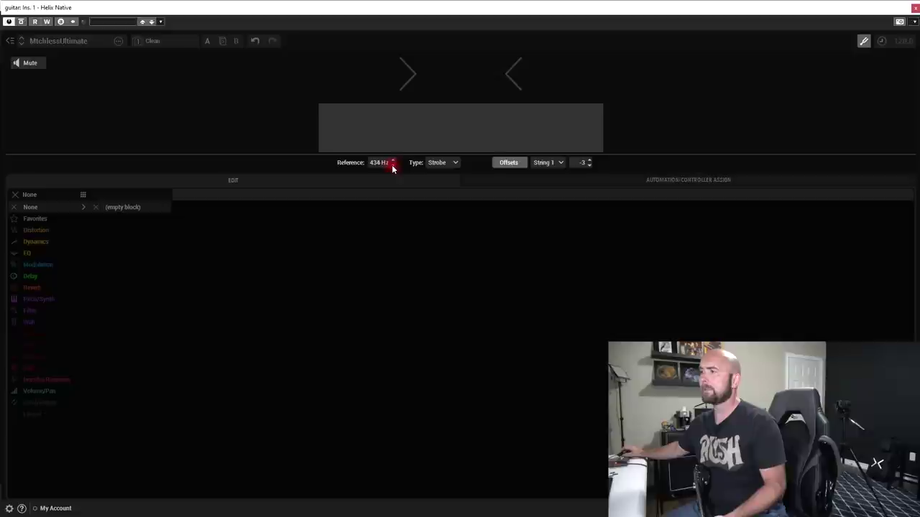
- Try the Coarse and Fine tuner display types, then return to the Strobe display
{"action": "scroll", "coordinate": [392, 165], "scroll_direction": "down", "scroll_amount": 3}
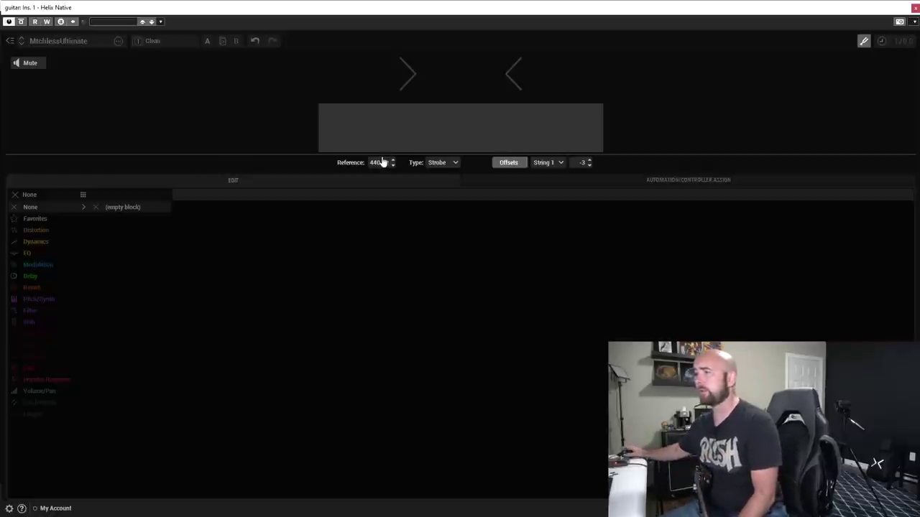
{"action": "left_click", "coordinate": [457, 162]}
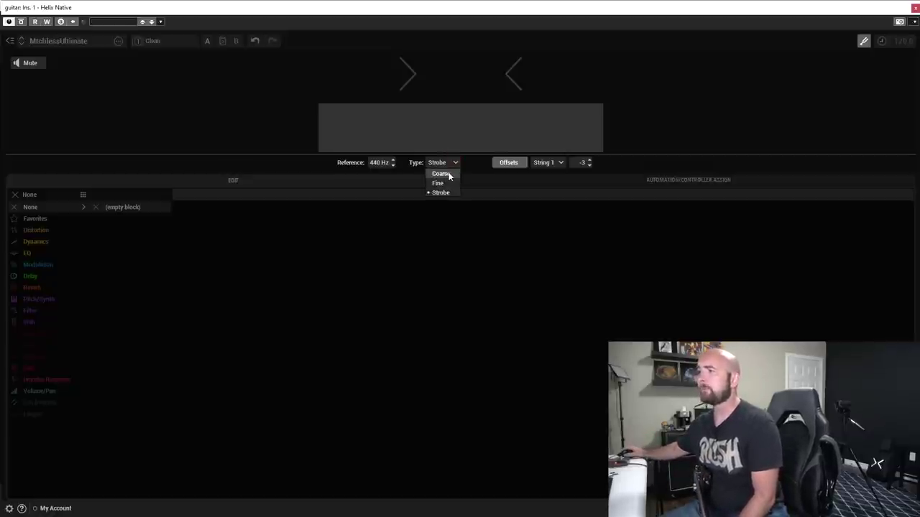
{"action": "left_click", "coordinate": [449, 174]}
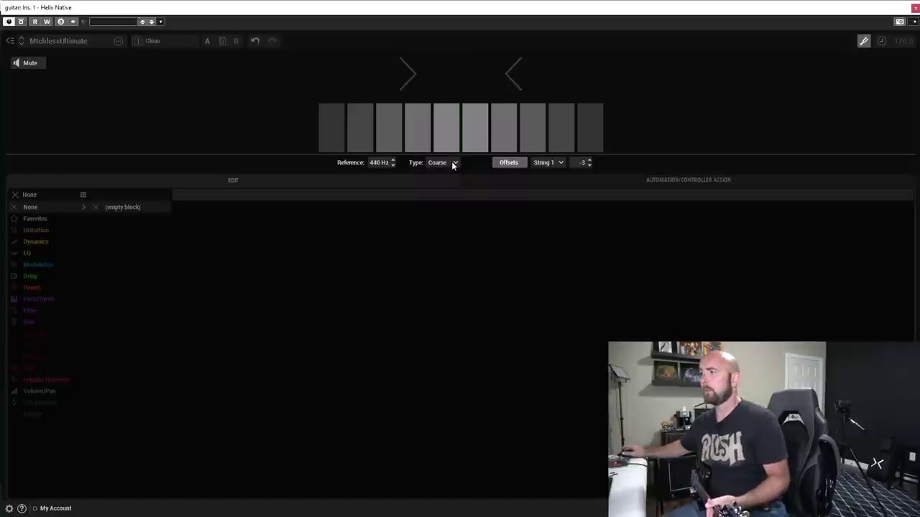
{"action": "left_click", "coordinate": [454, 164]}
{"action": "left_click", "coordinate": [439, 184]}
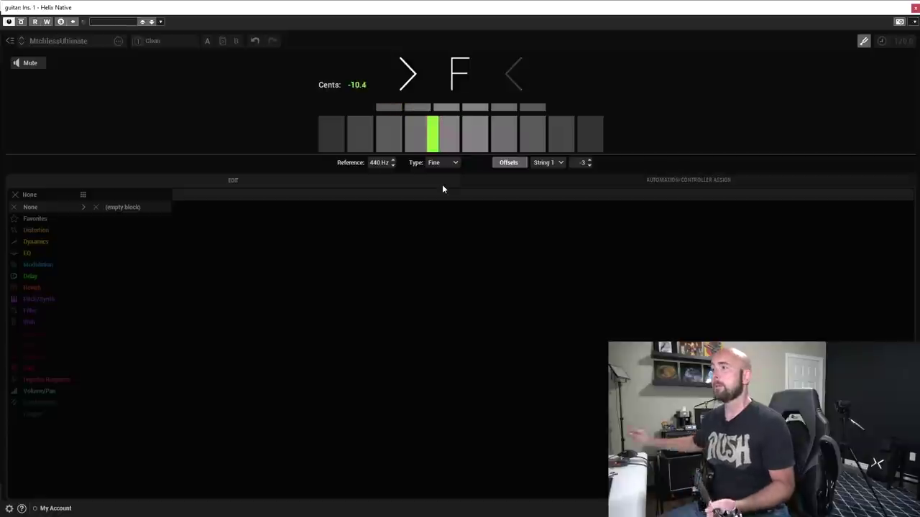
{"action": "left_click", "coordinate": [445, 165]}
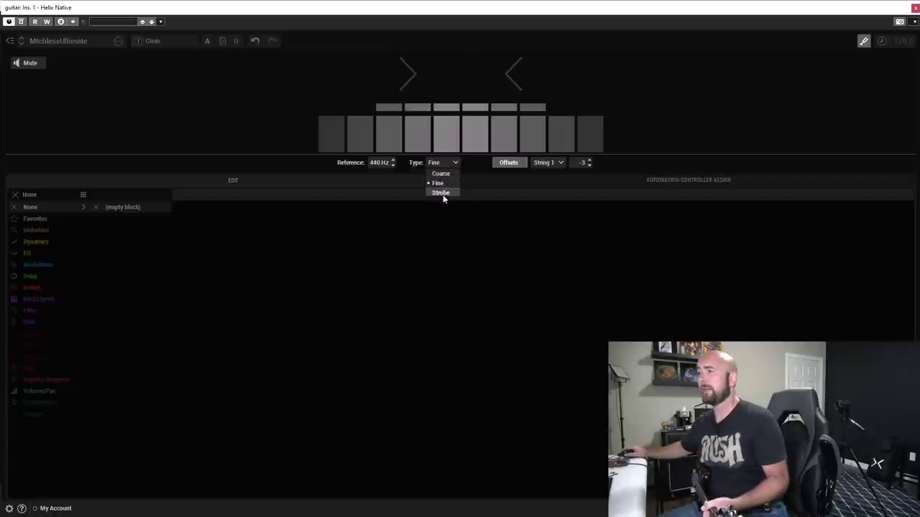
{"action": "left_click", "coordinate": [441, 193]}
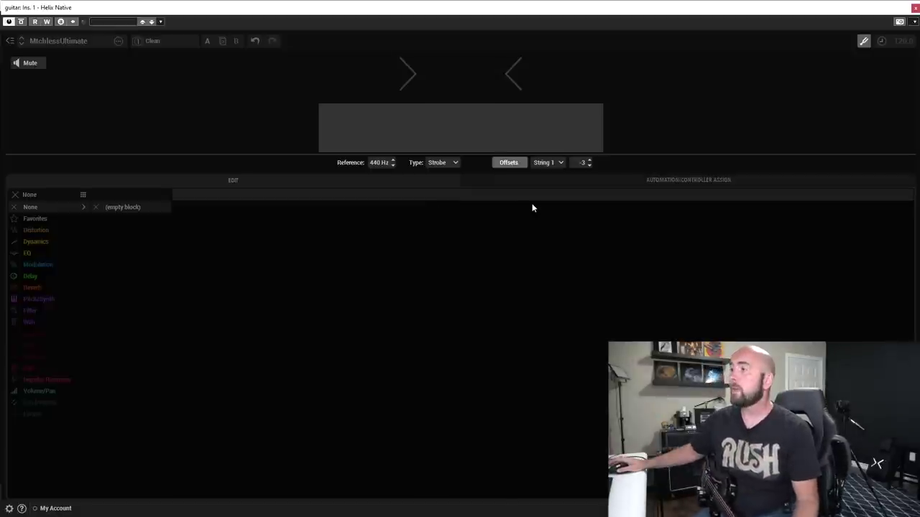
- Switch the tuner's string offsets off, then back on
{"action": "left_click", "coordinate": [512, 163]}
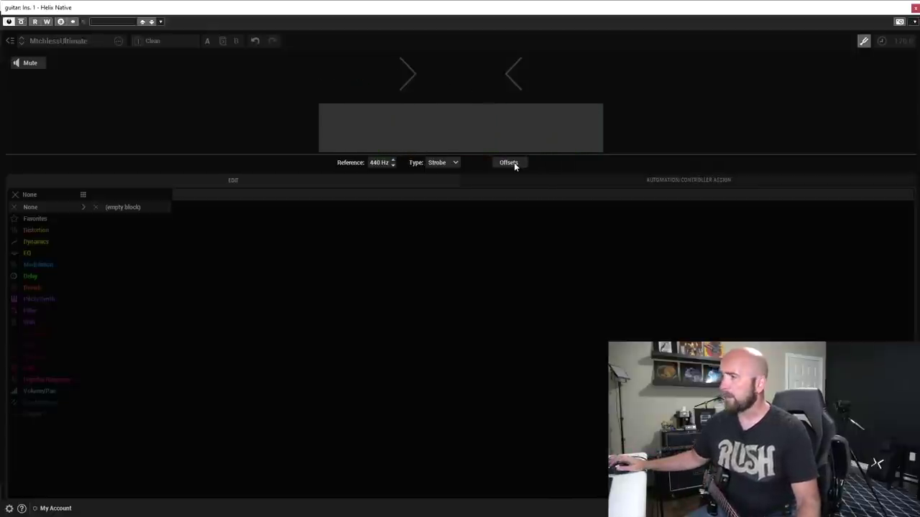
{"action": "left_click", "coordinate": [514, 163]}
- Select String 6 in the tuner to show its -2 offset
{"action": "left_click", "coordinate": [540, 163]}
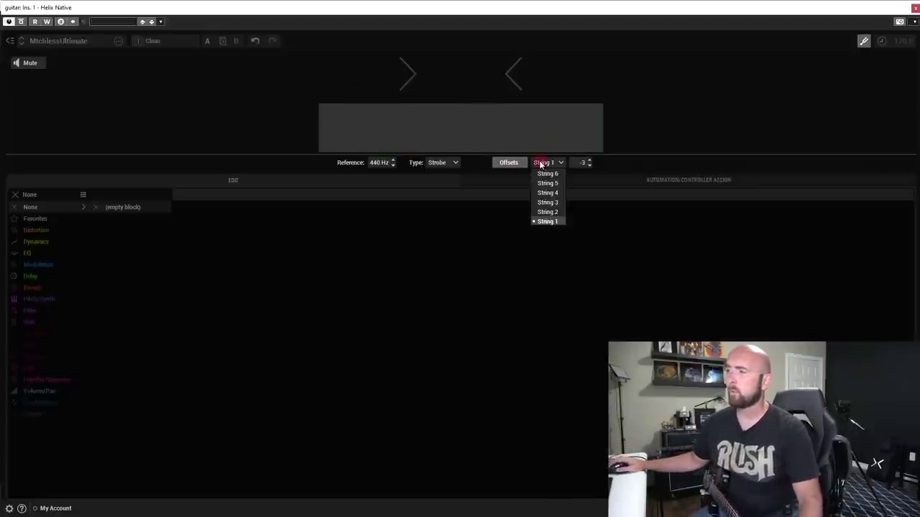
{"action": "left_click", "coordinate": [542, 174]}
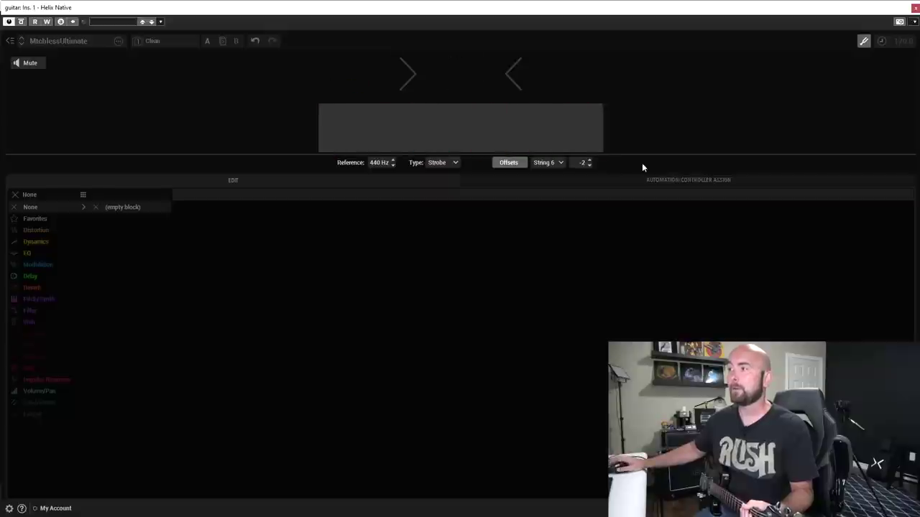
- Look at String 5's offset, then return to String 6
{"action": "left_click", "coordinate": [561, 163]}
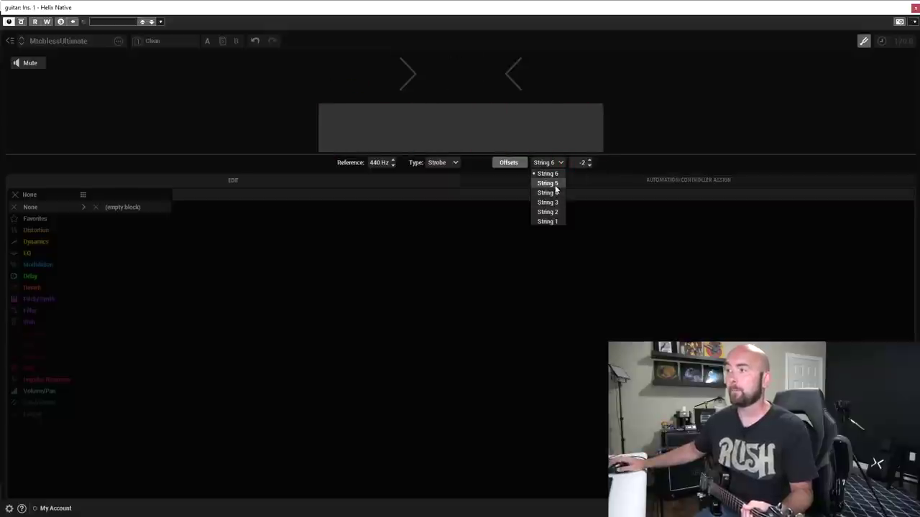
{"action": "left_click", "coordinate": [555, 184]}
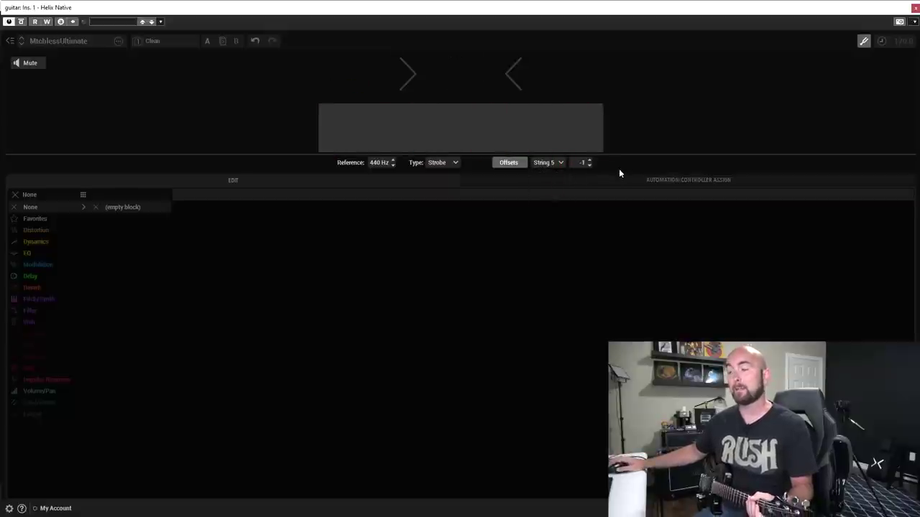
{"action": "left_click", "coordinate": [560, 167]}
{"action": "left_click", "coordinate": [560, 170]}
{"action": "left_click", "coordinate": [560, 166]}
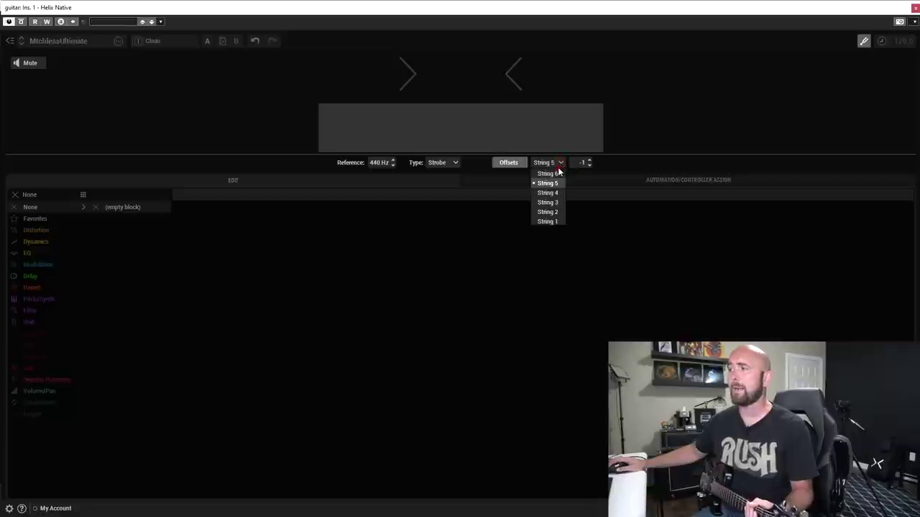
{"action": "left_click", "coordinate": [552, 174]}
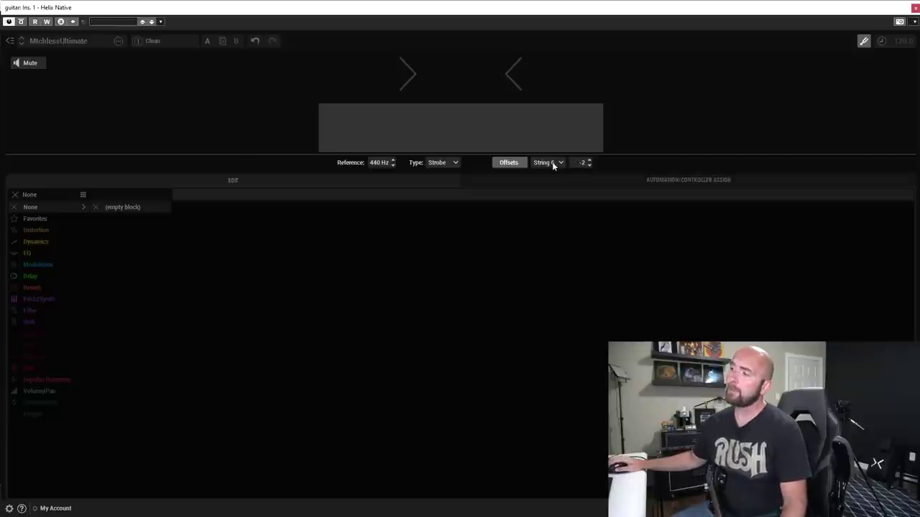
- Check strings 5 through 1 for offsets of -1, -1, -1, -3 and -3 cents
{"action": "left_click", "coordinate": [554, 165]}
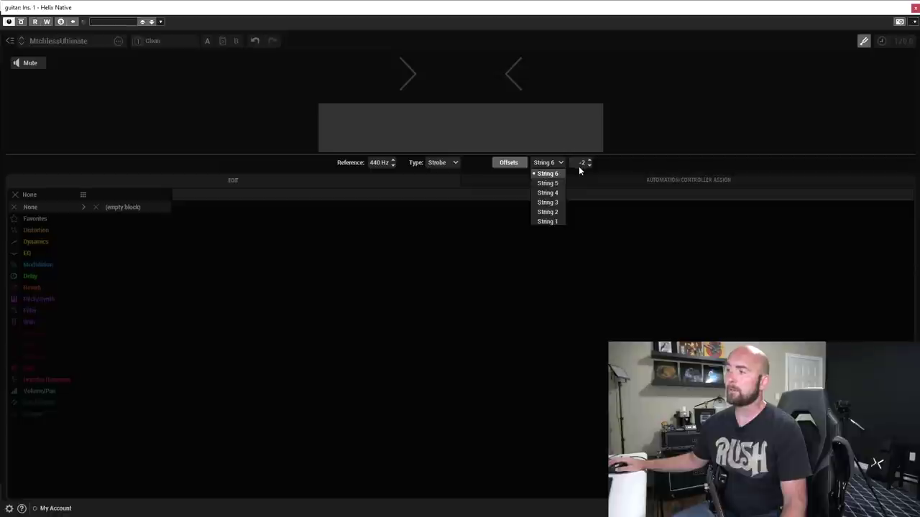
{"action": "left_click", "coordinate": [560, 184]}
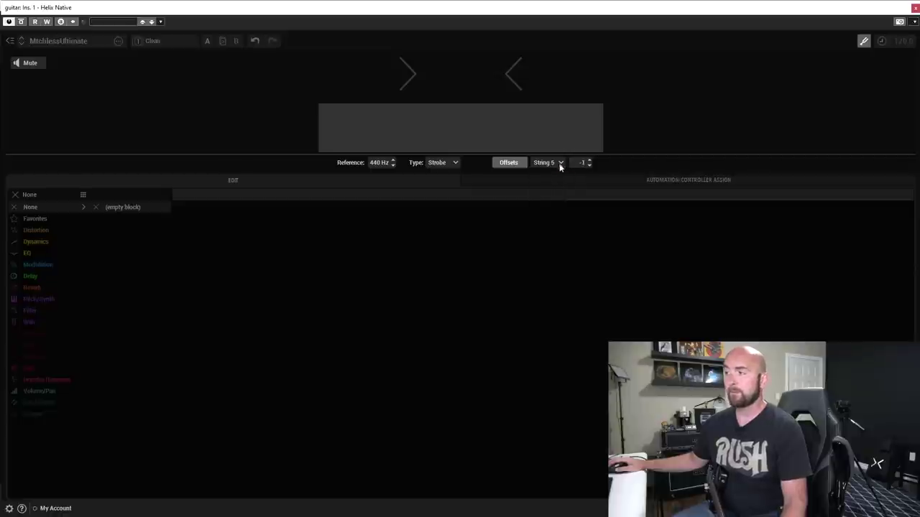
{"action": "left_click", "coordinate": [560, 164]}
{"action": "left_click", "coordinate": [560, 193]}
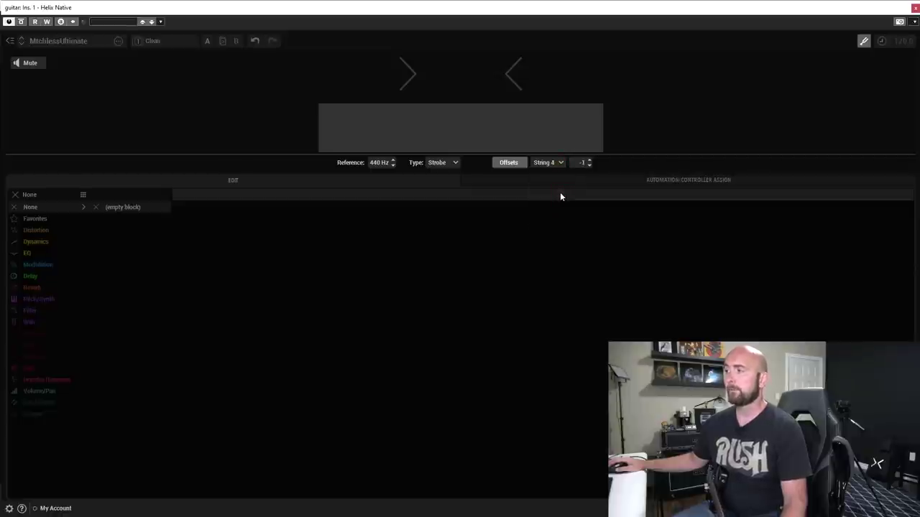
{"action": "left_click", "coordinate": [555, 163]}
{"action": "left_click", "coordinate": [556, 203]}
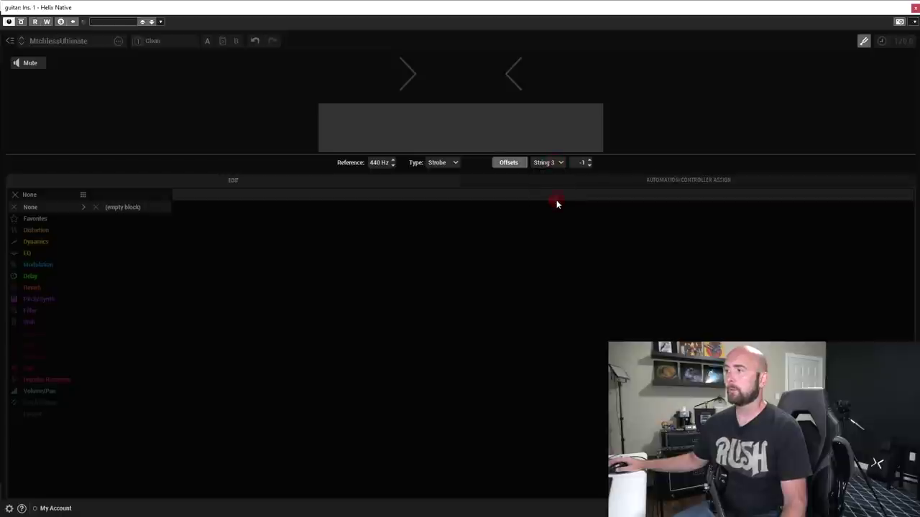
{"action": "left_click", "coordinate": [558, 162]}
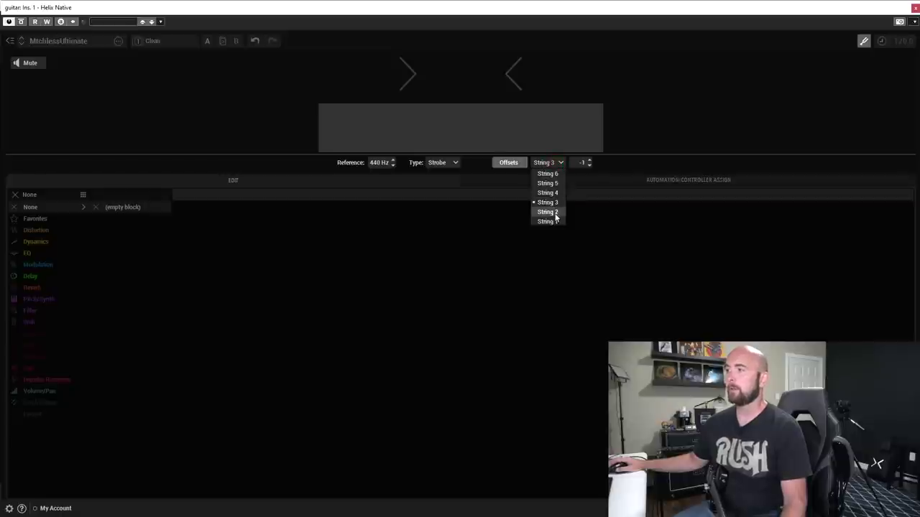
{"action": "left_click", "coordinate": [554, 214]}
{"action": "left_click", "coordinate": [551, 161]}
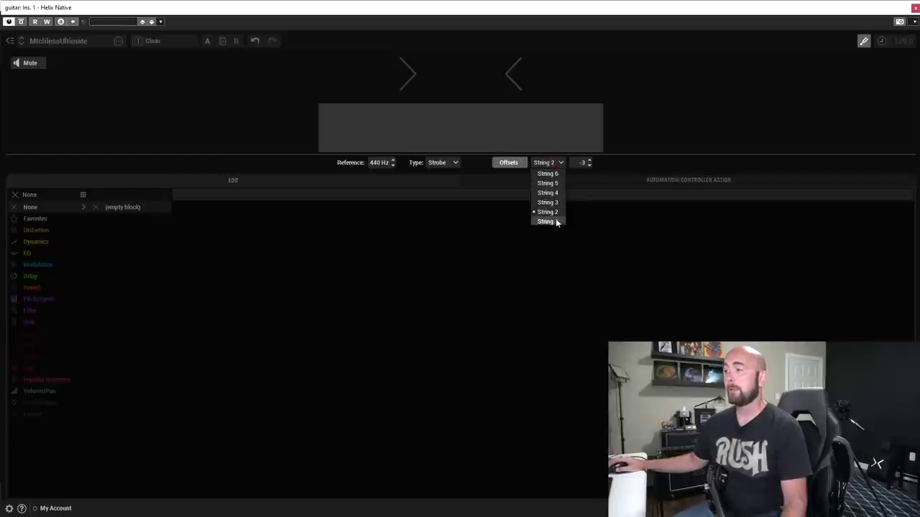
{"action": "left_click", "coordinate": [556, 222]}
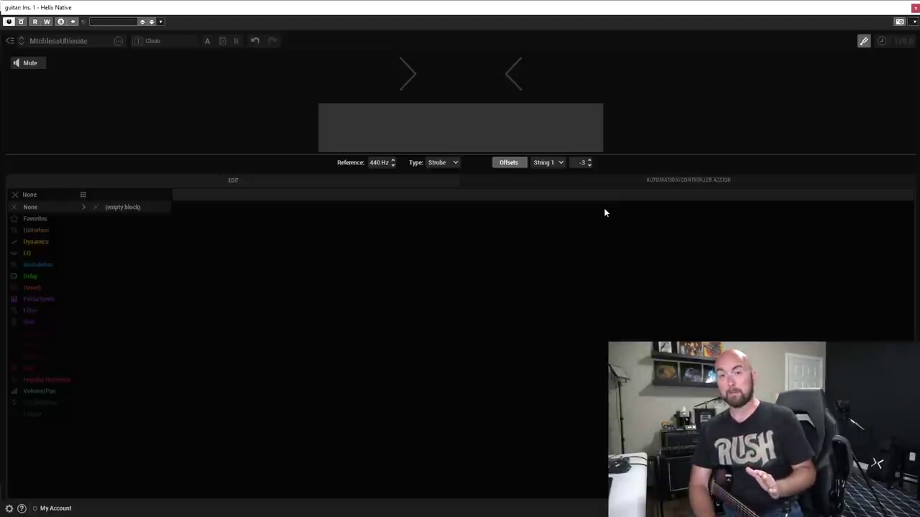
- Recheck all six offsets from String 6 (-2) to String 1 (-3), ending on String 6
{"action": "left_click", "coordinate": [546, 164]}
{"action": "left_click", "coordinate": [546, 174]}
{"action": "left_click", "coordinate": [546, 163]}
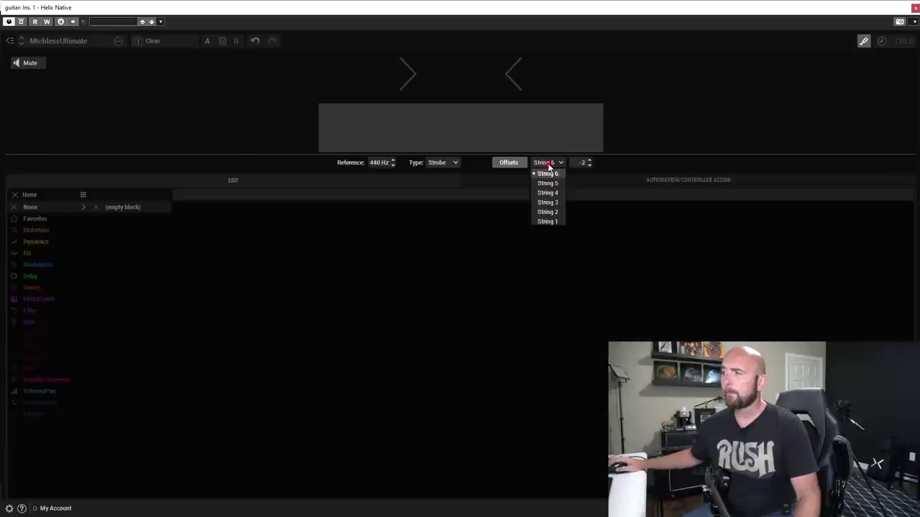
{"action": "left_click", "coordinate": [551, 185]}
{"action": "left_click", "coordinate": [547, 164]}
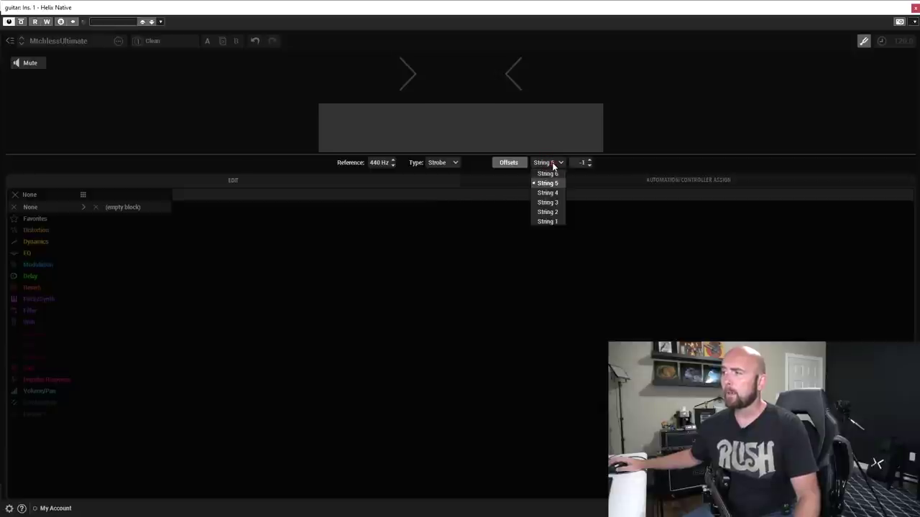
{"action": "left_click", "coordinate": [548, 192]}
{"action": "left_click", "coordinate": [554, 162]}
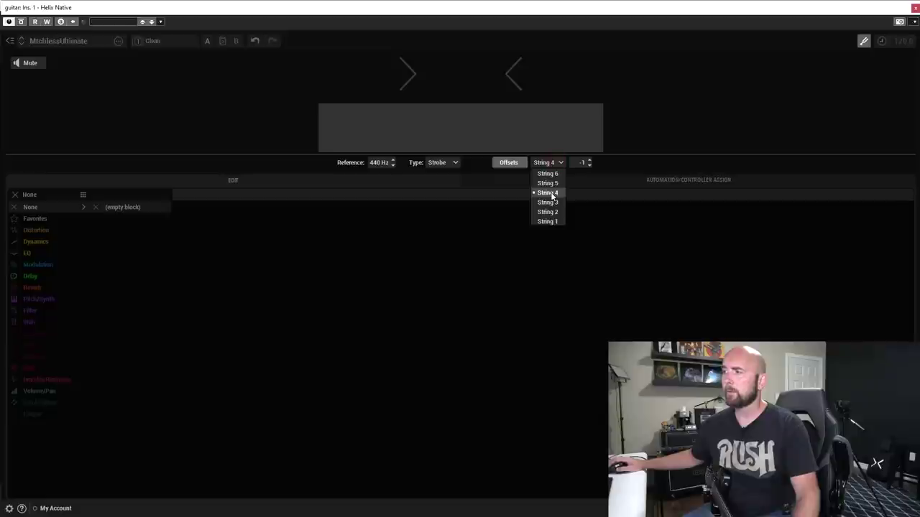
{"action": "left_click", "coordinate": [548, 202]}
{"action": "left_click", "coordinate": [554, 162]}
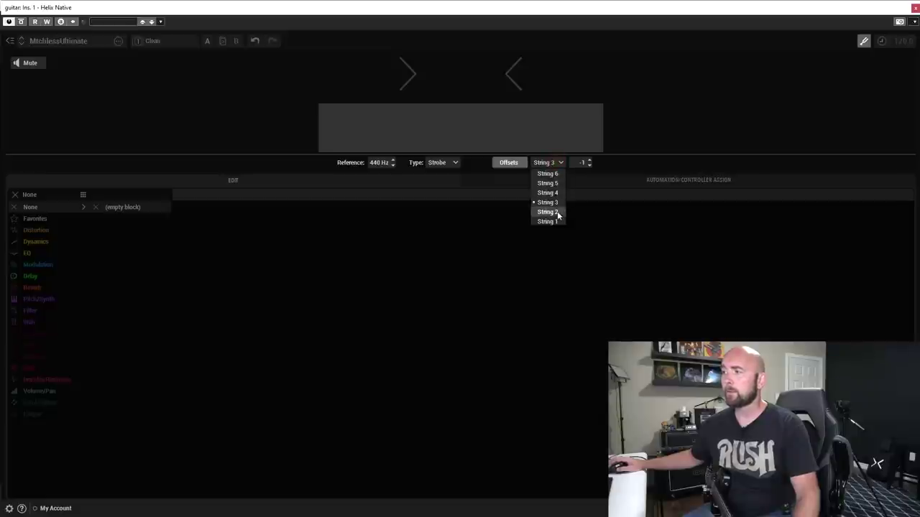
{"action": "left_click", "coordinate": [555, 212]}
{"action": "left_click", "coordinate": [552, 164]}
{"action": "left_click", "coordinate": [549, 221]}
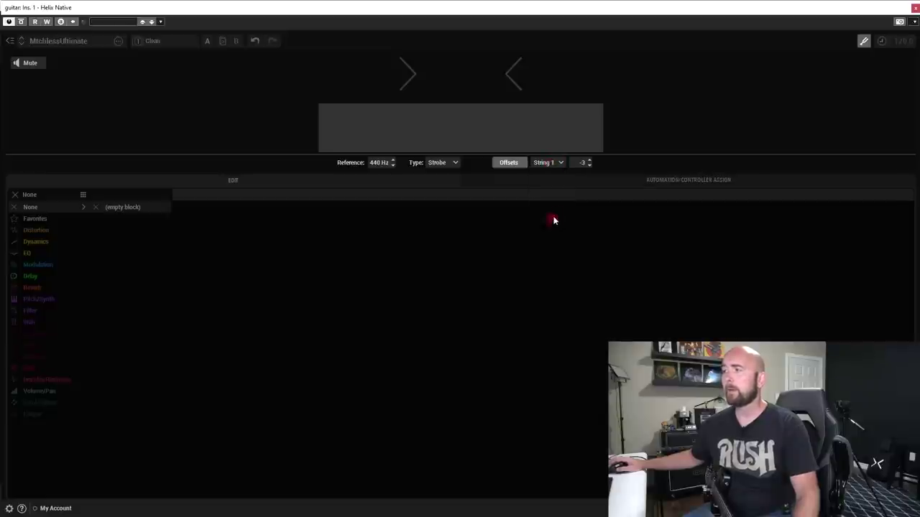
{"action": "left_click", "coordinate": [554, 162]}
{"action": "left_click", "coordinate": [552, 174]}
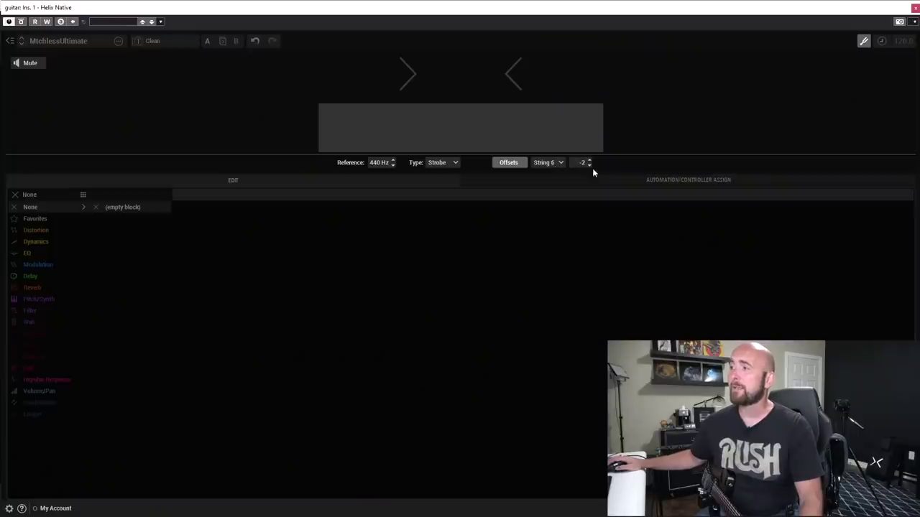
- Step through strings 5, 4 and 3 (-1 cents each), ending on String 1 at -3
{"action": "left_click", "coordinate": [565, 162]}
{"action": "left_click", "coordinate": [560, 180]}
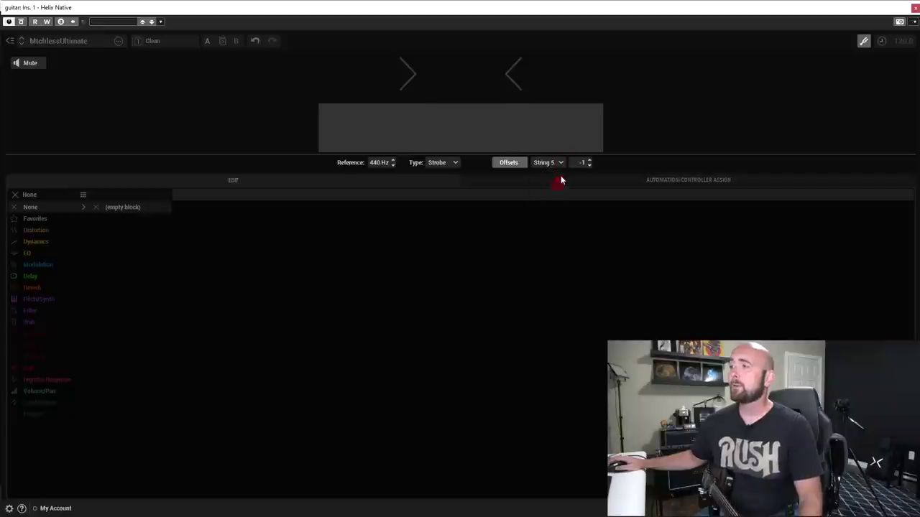
{"action": "left_click", "coordinate": [560, 164]}
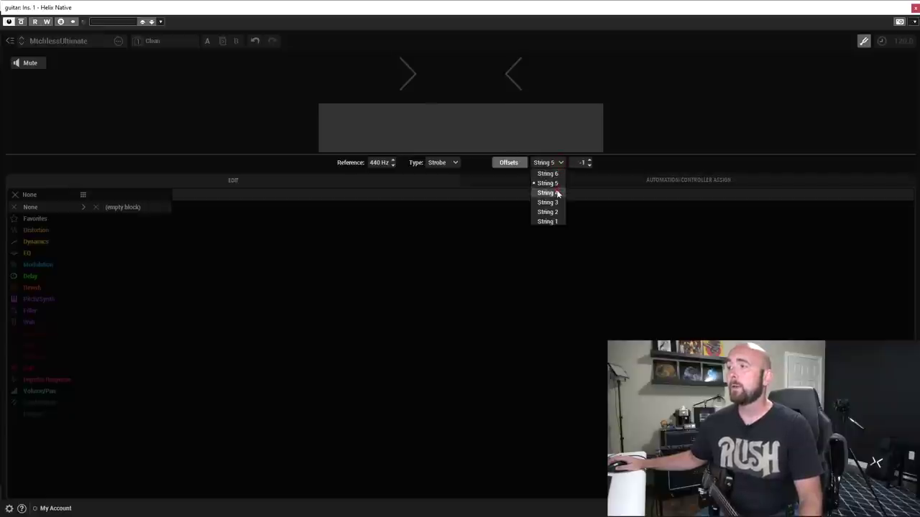
{"action": "left_click", "coordinate": [559, 191]}
{"action": "left_click", "coordinate": [562, 164]}
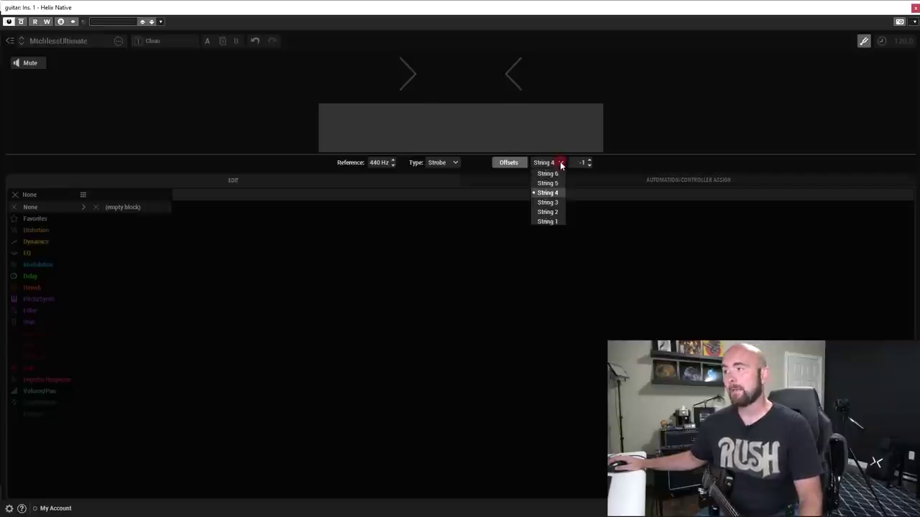
{"action": "left_click", "coordinate": [558, 202]}
{"action": "left_click", "coordinate": [558, 163]}
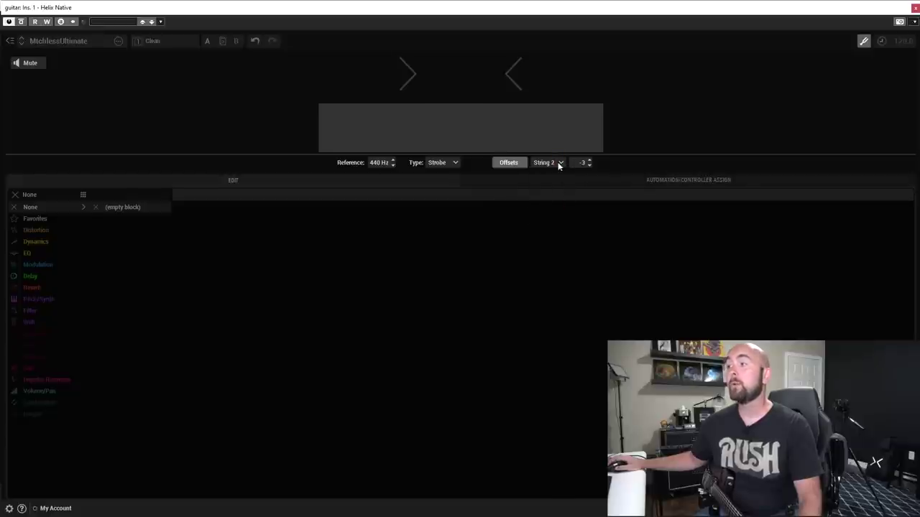
{"action": "left_click", "coordinate": [559, 163]}
{"action": "left_click", "coordinate": [560, 222]}
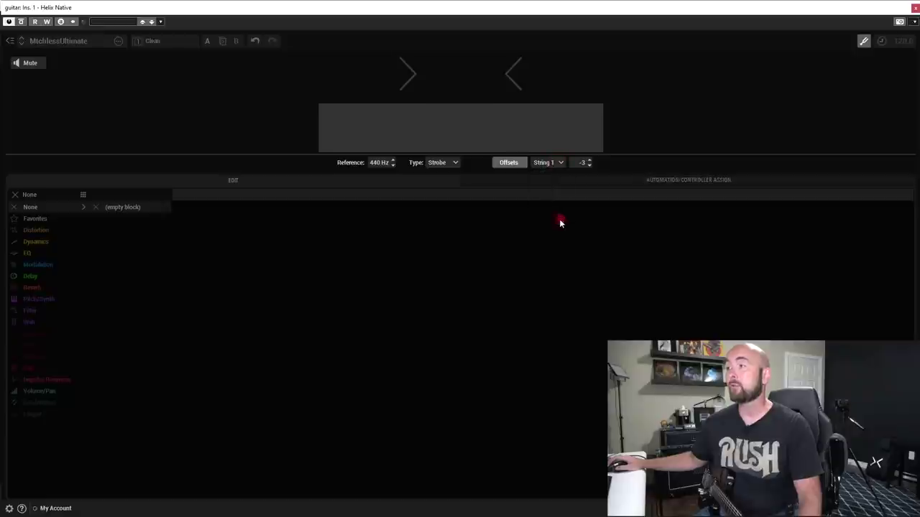